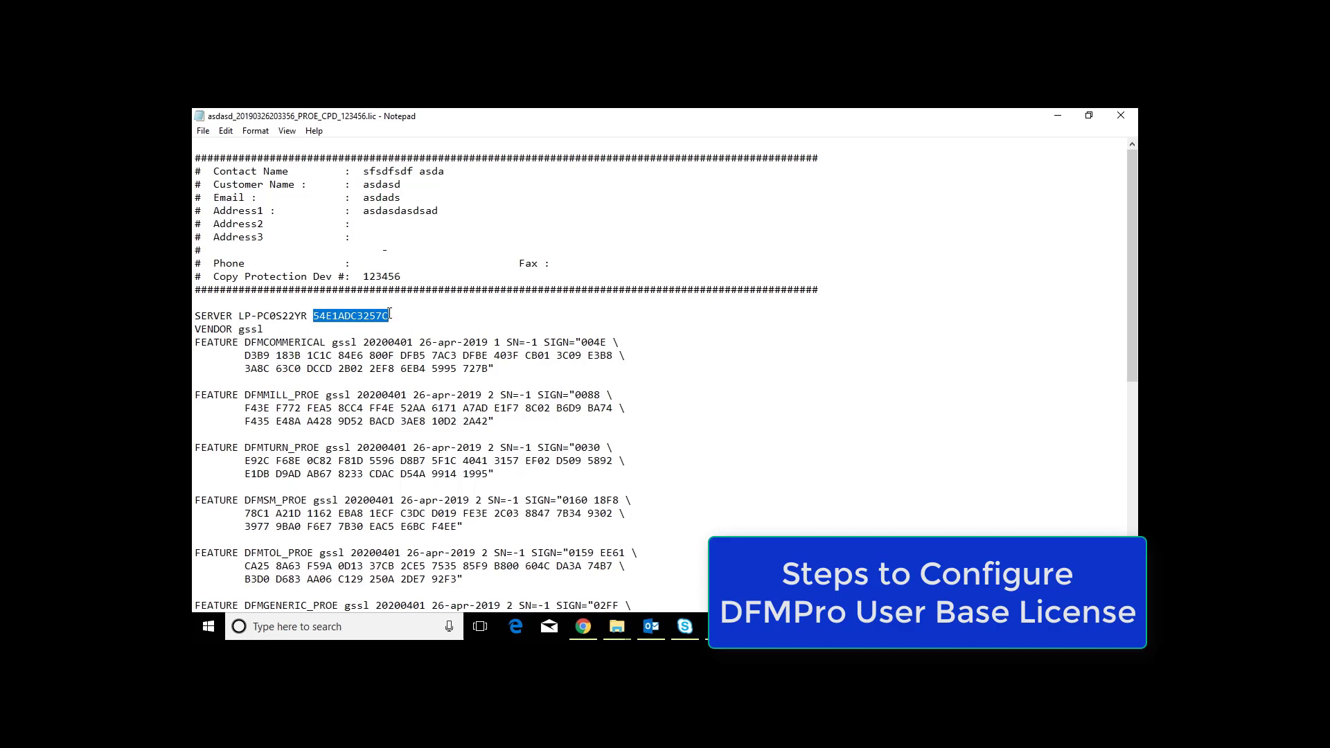
Step: Minimize the license file and run the DFMPro License Server's License Manager as administrator
click(1058, 122)
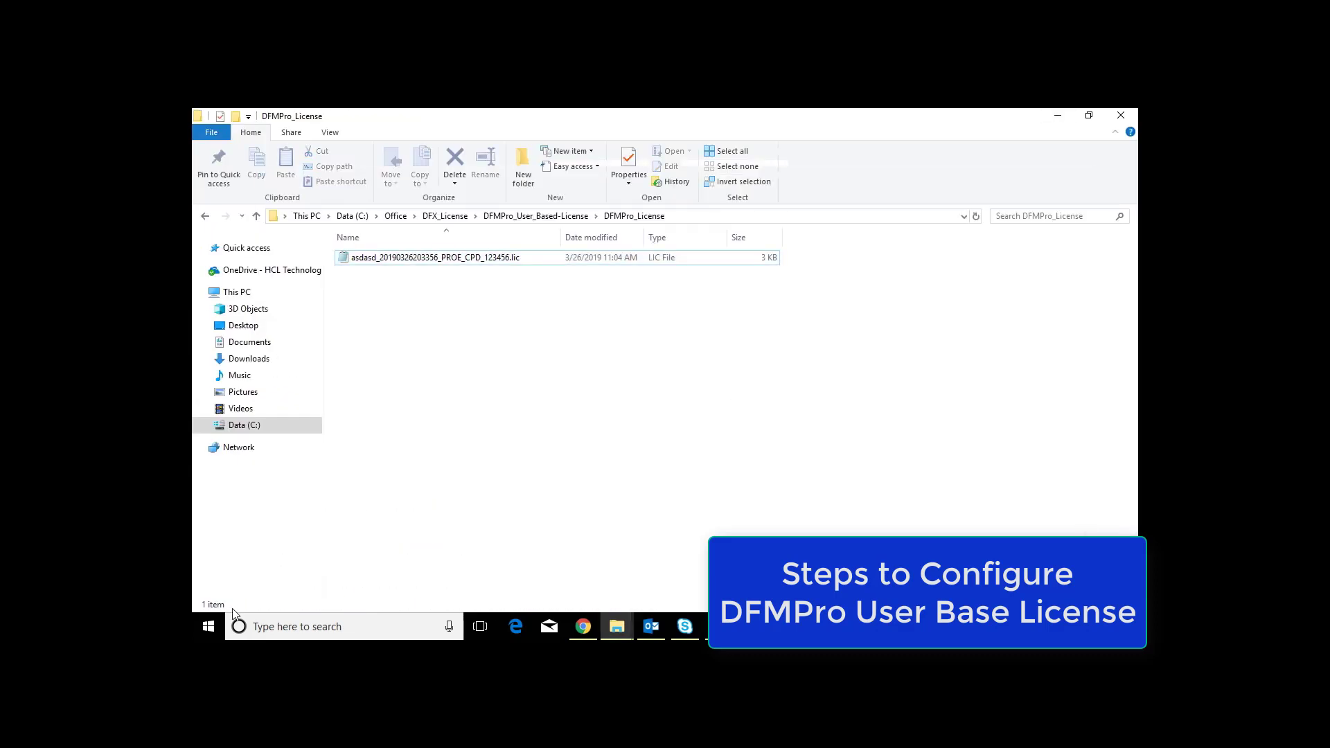
click(208, 627)
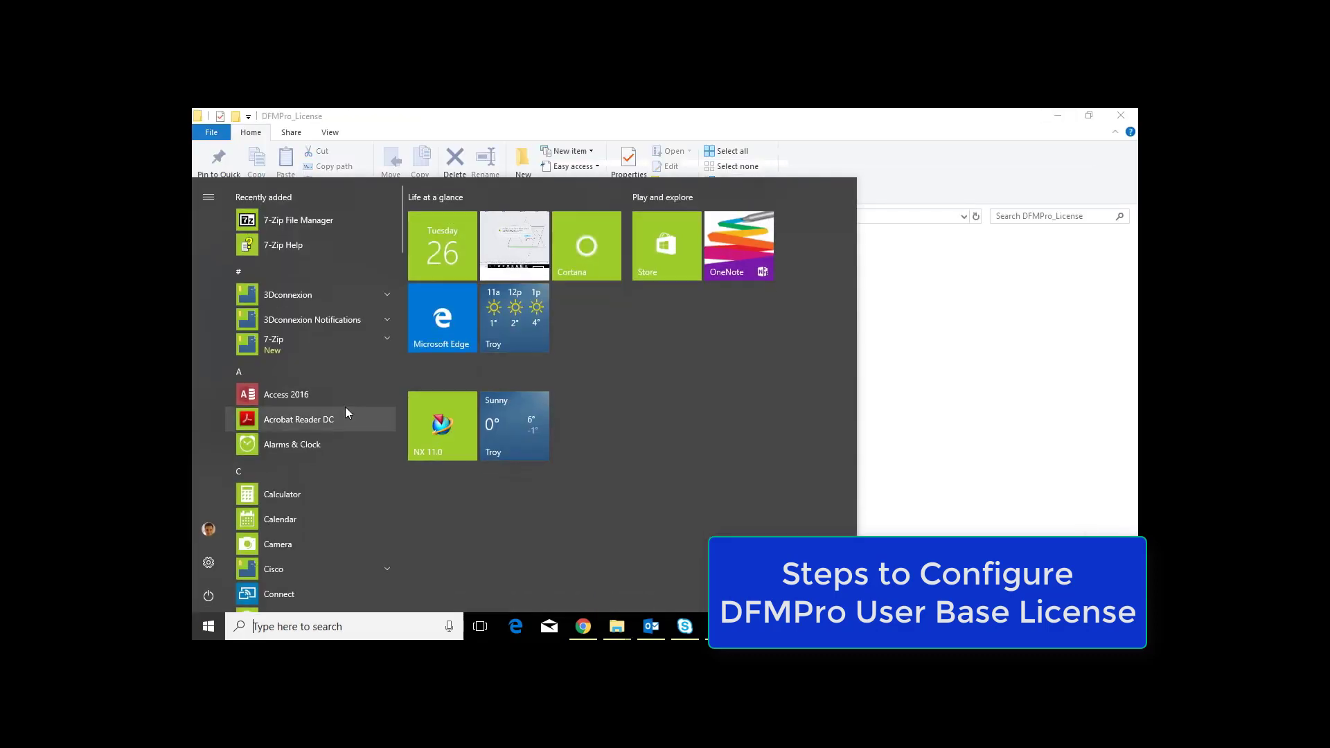
scroll(323, 346, down, 5)
scroll(323, 347, down, 1)
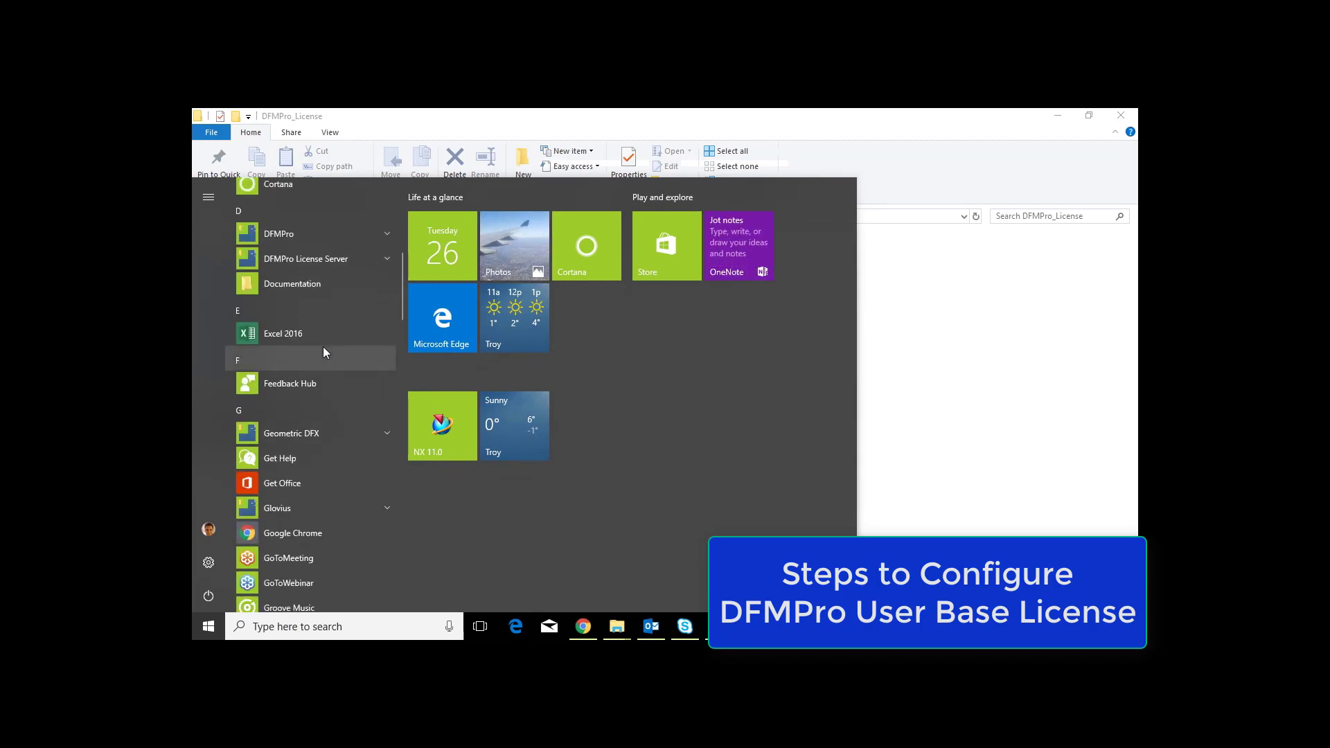
click(387, 259)
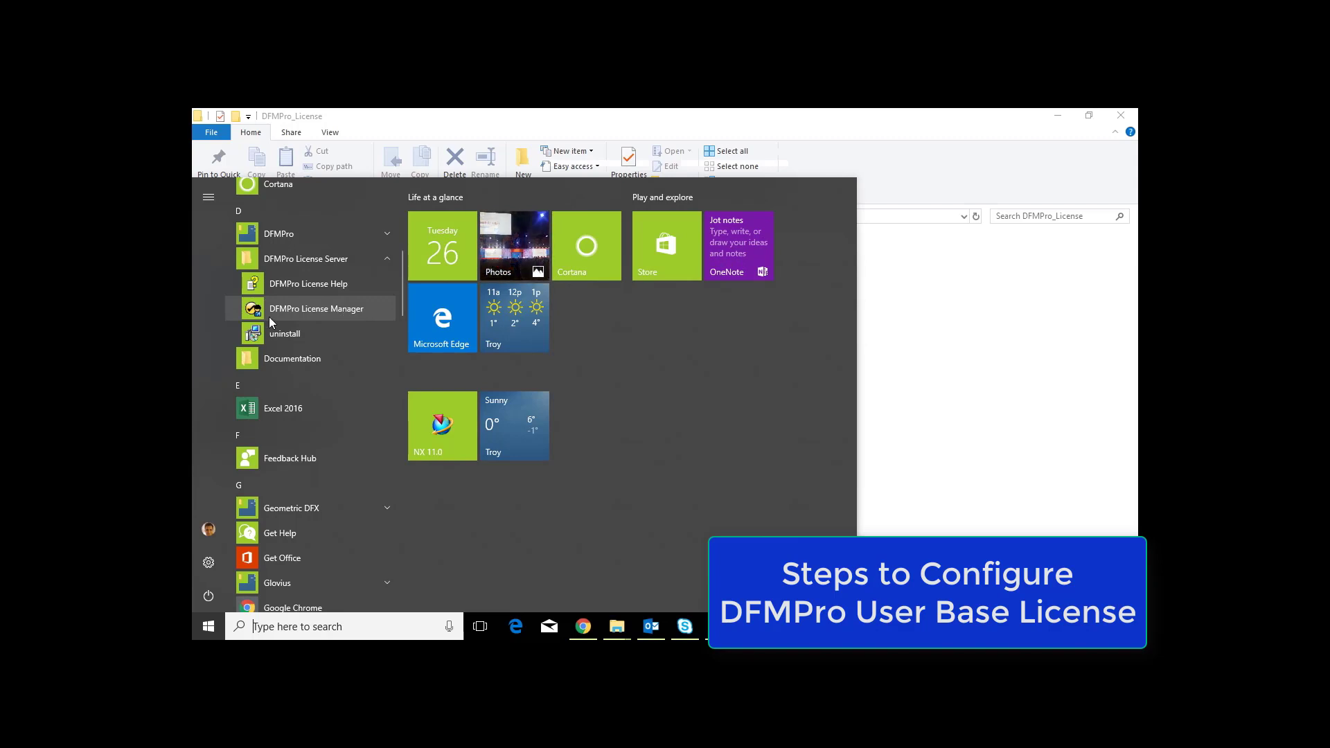
right_click(326, 313)
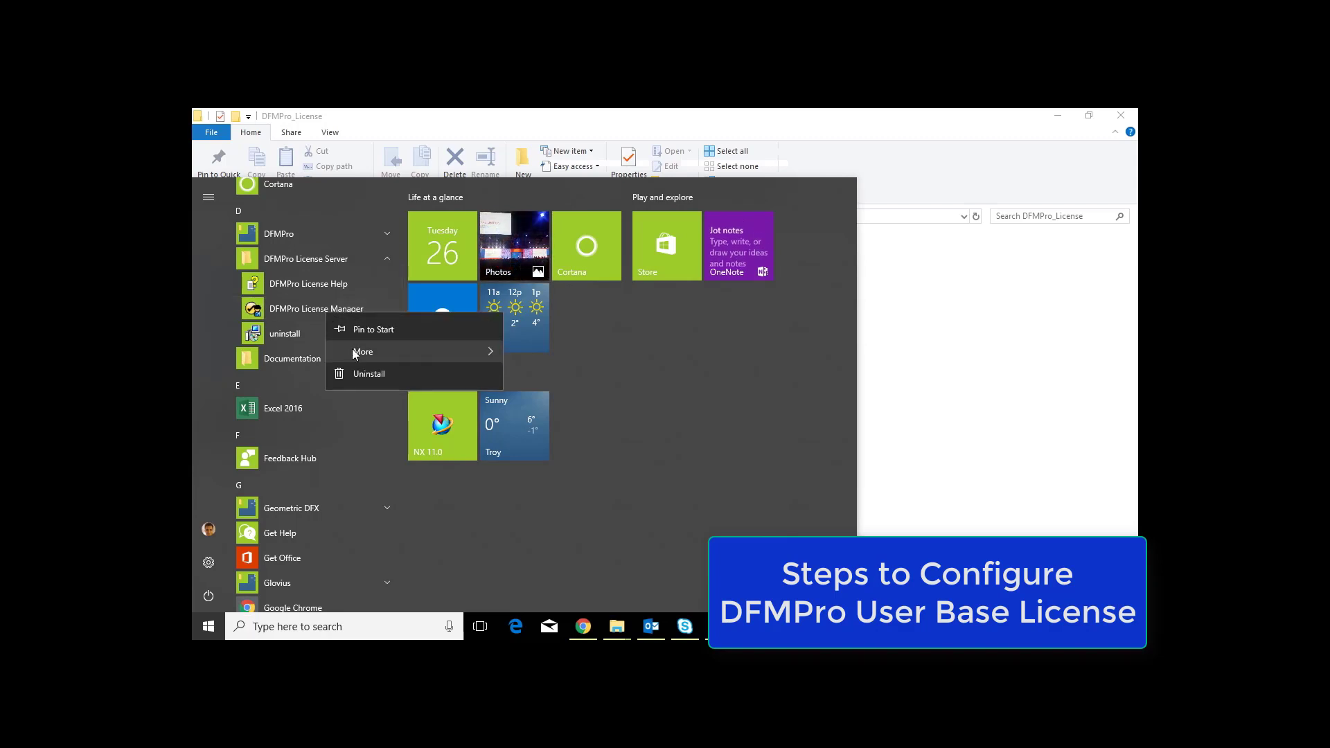
mouse_move(356, 353)
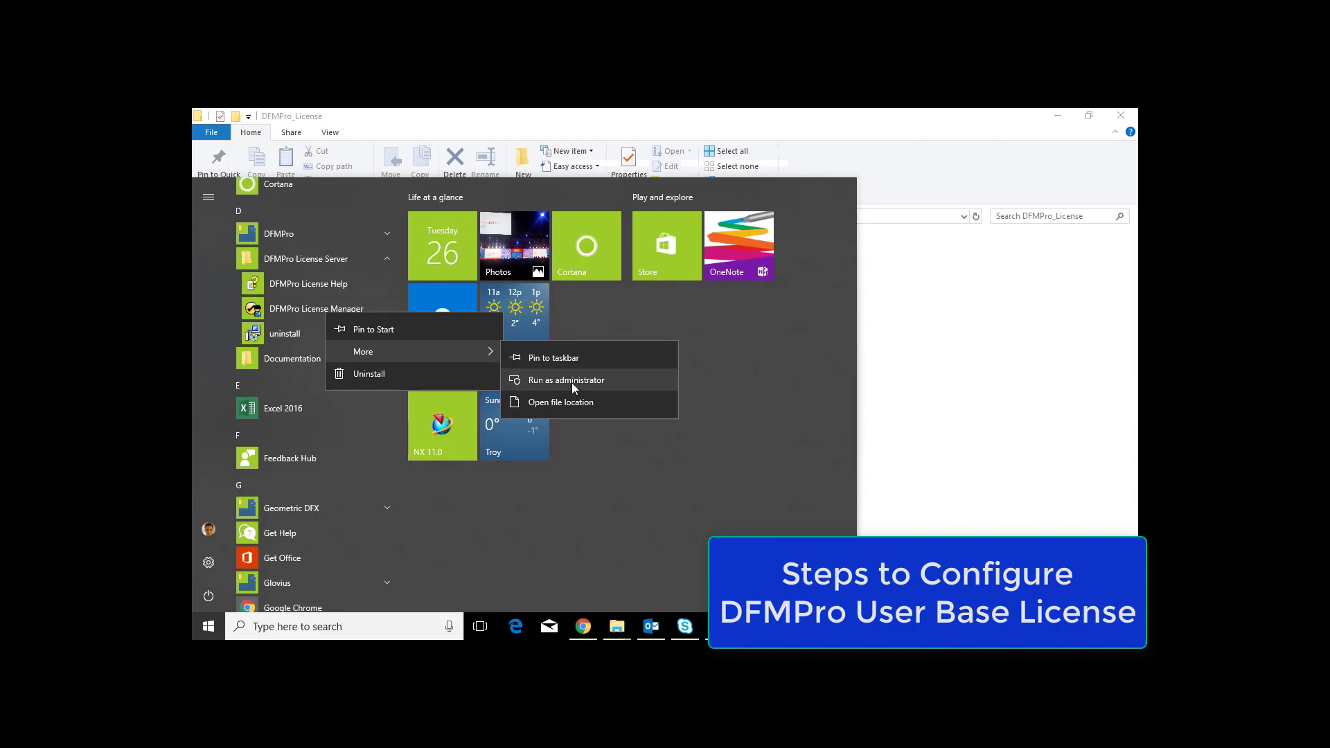
click(572, 383)
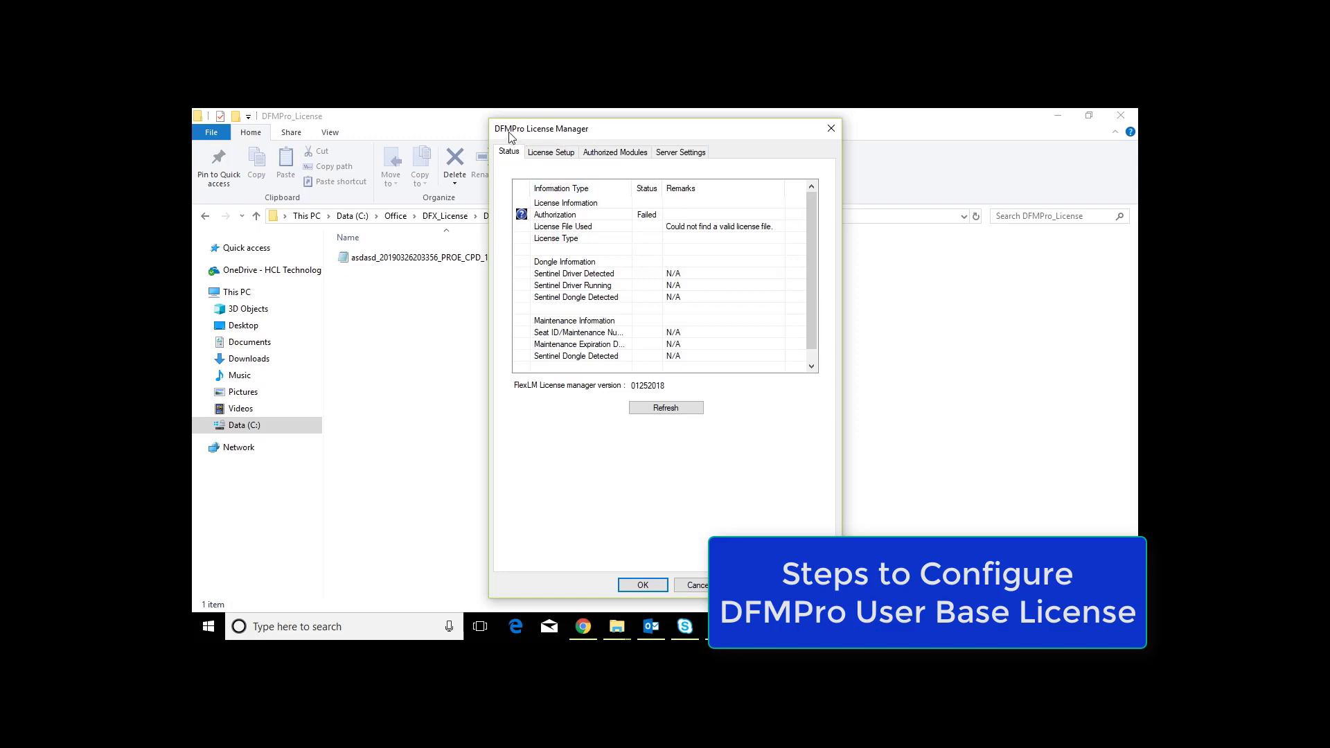
click(693, 151)
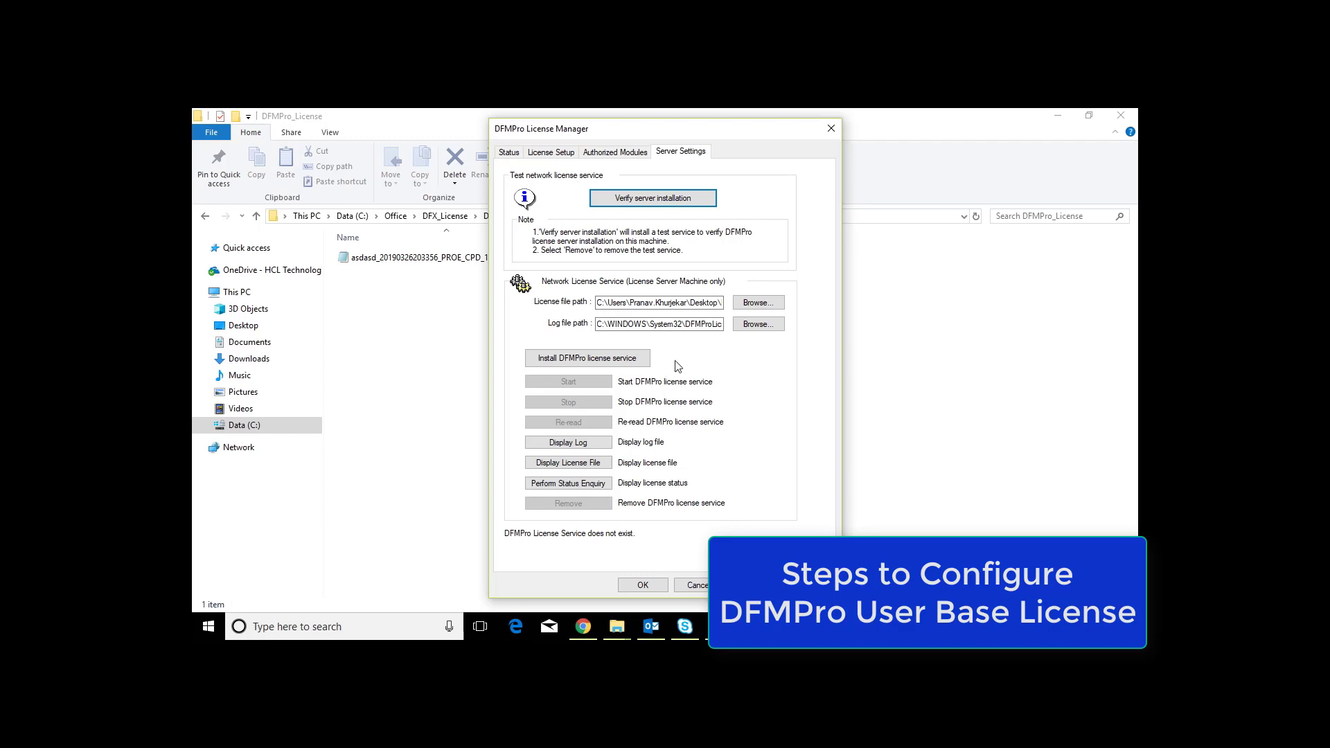
click(450, 319)
click(688, 216)
key(ctrl+c)
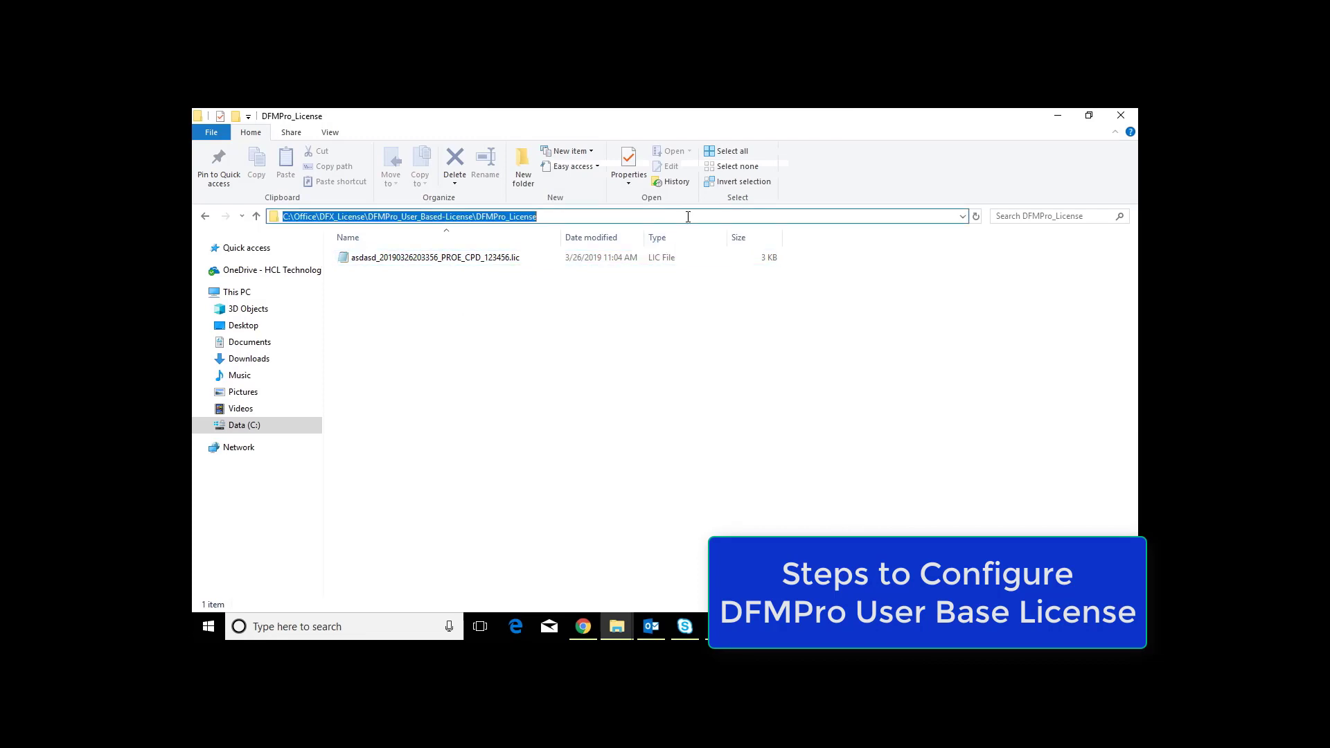
key(alt+Tab)
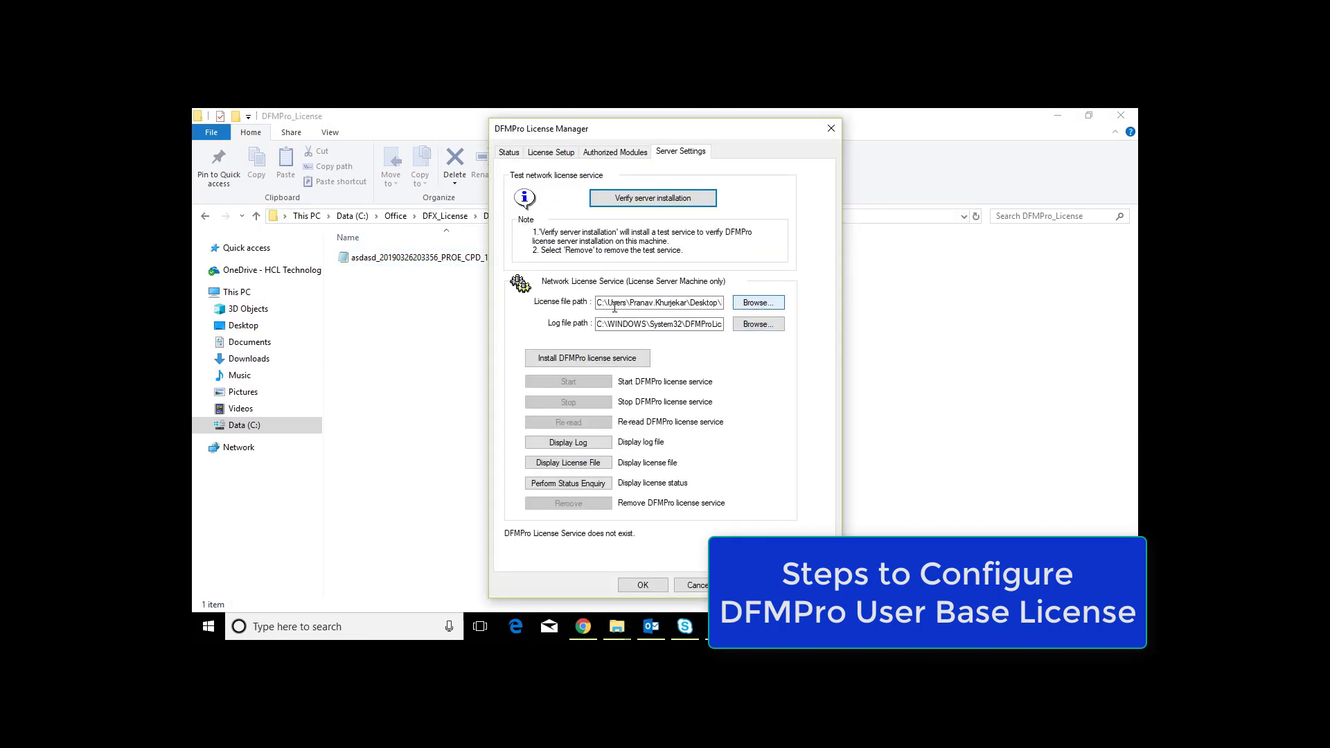
drag(600, 303, 724, 304)
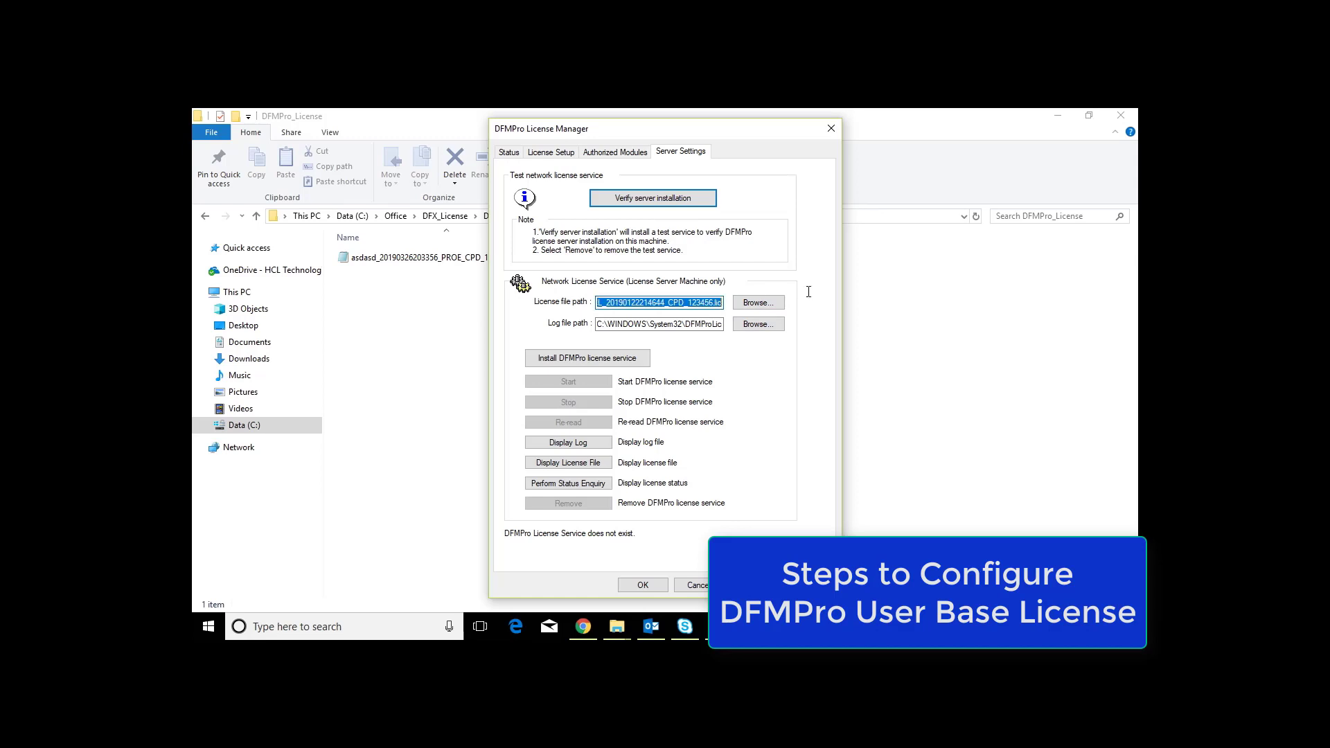
click(775, 304)
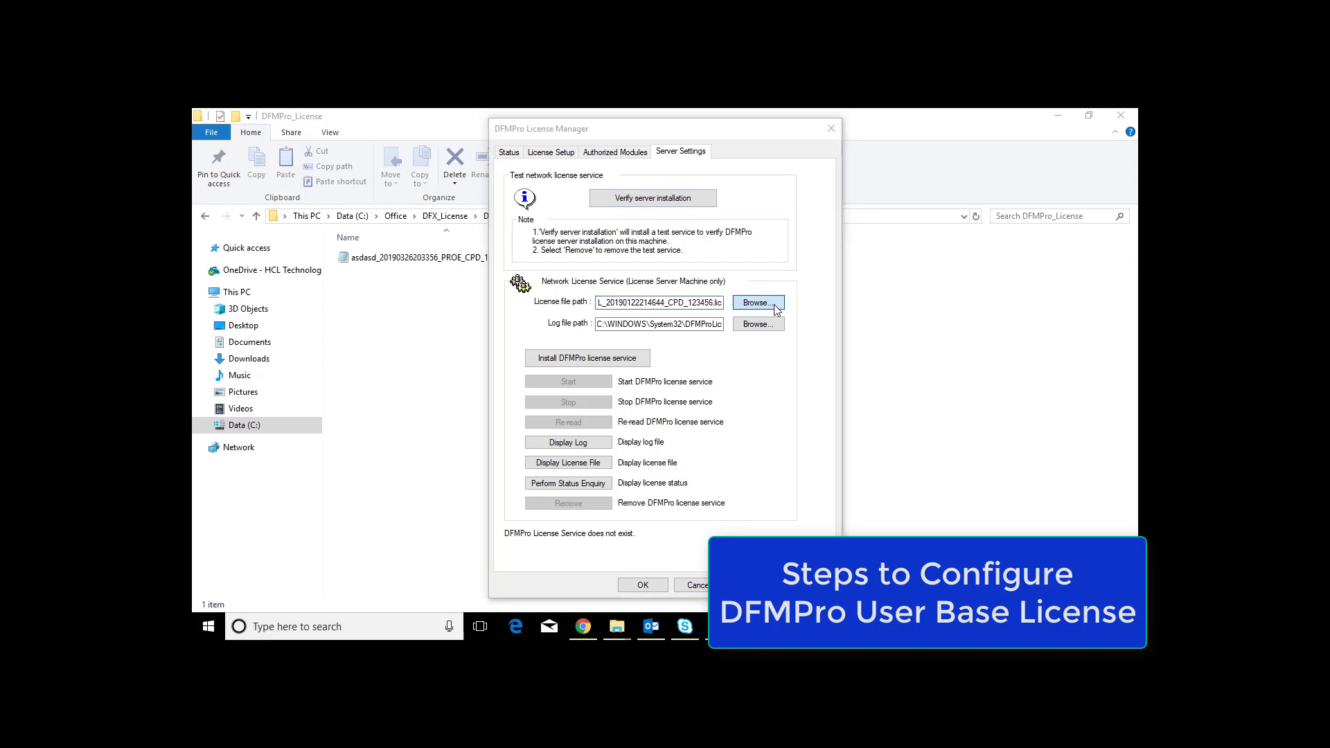
click(605, 141)
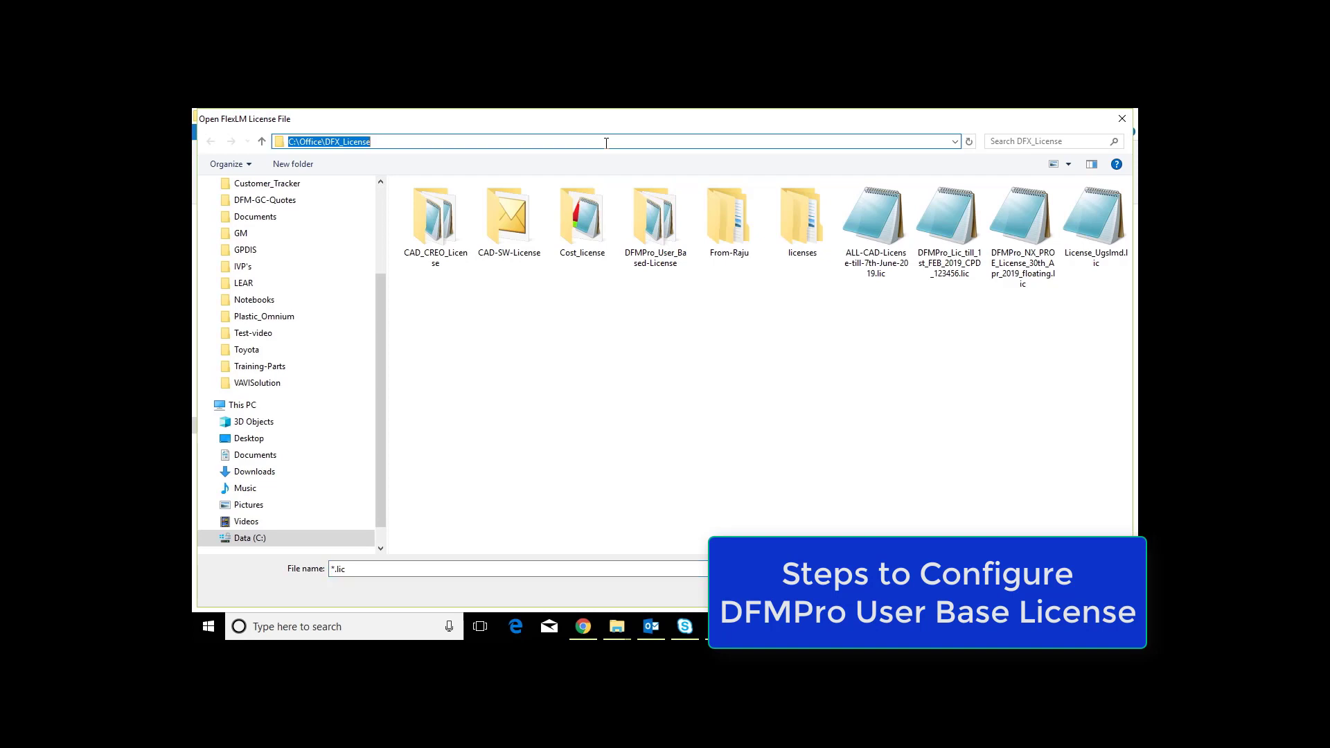
key(ctrl+v)
key(Return)
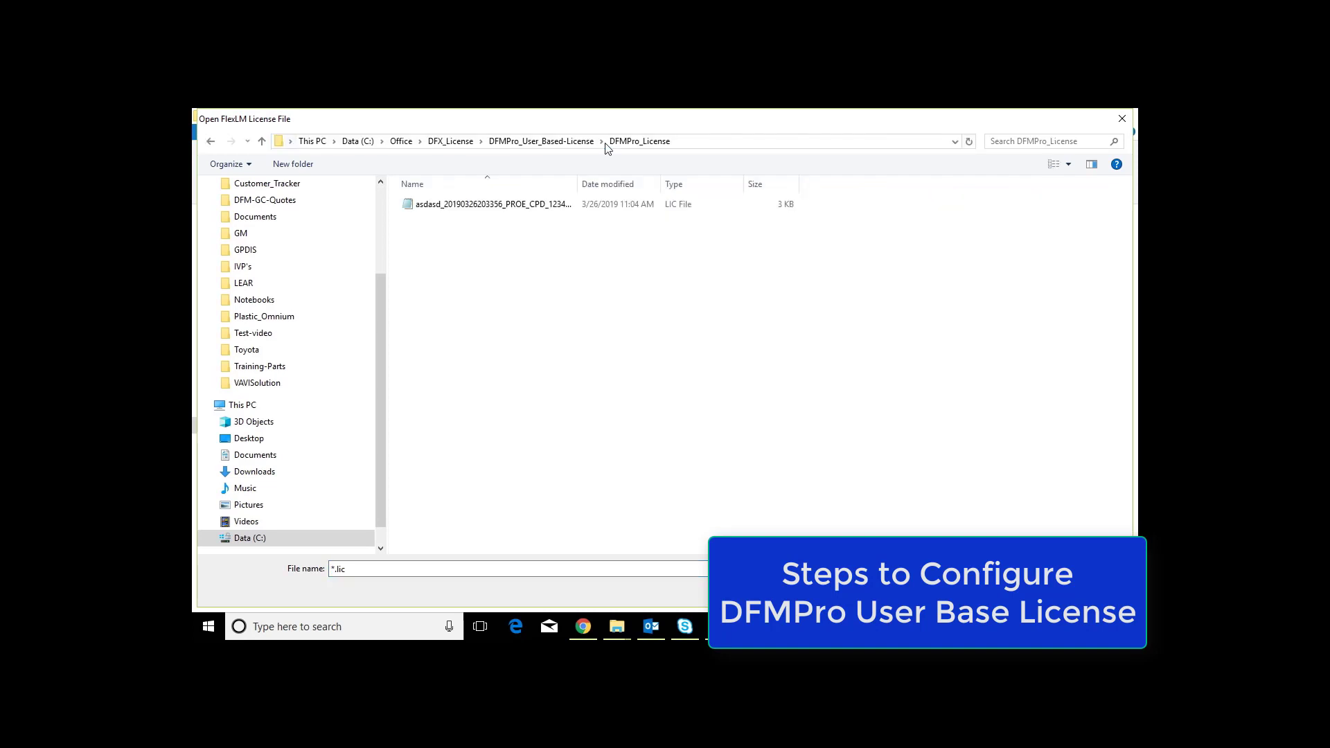
click(521, 205)
key(Return)
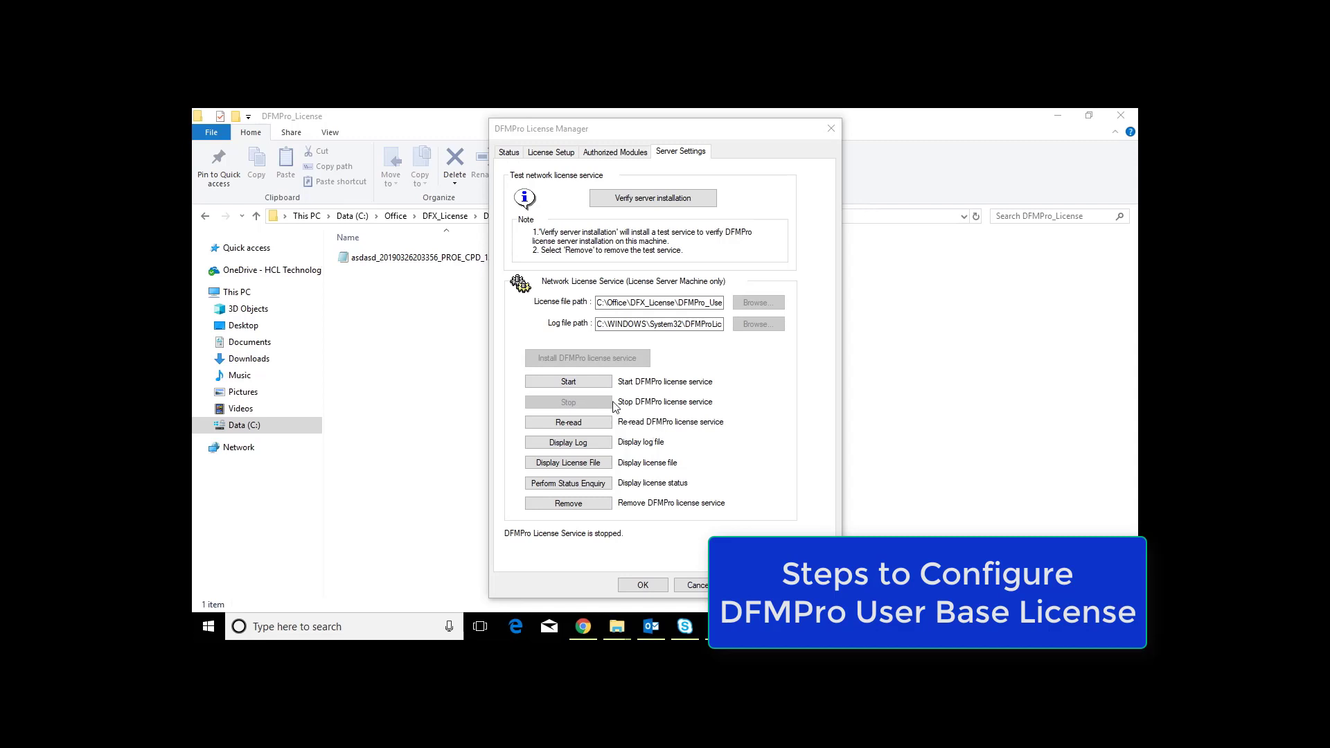
Step: Start the DFMPro license service and close the License Manager, accepting the server settings
click(570, 382)
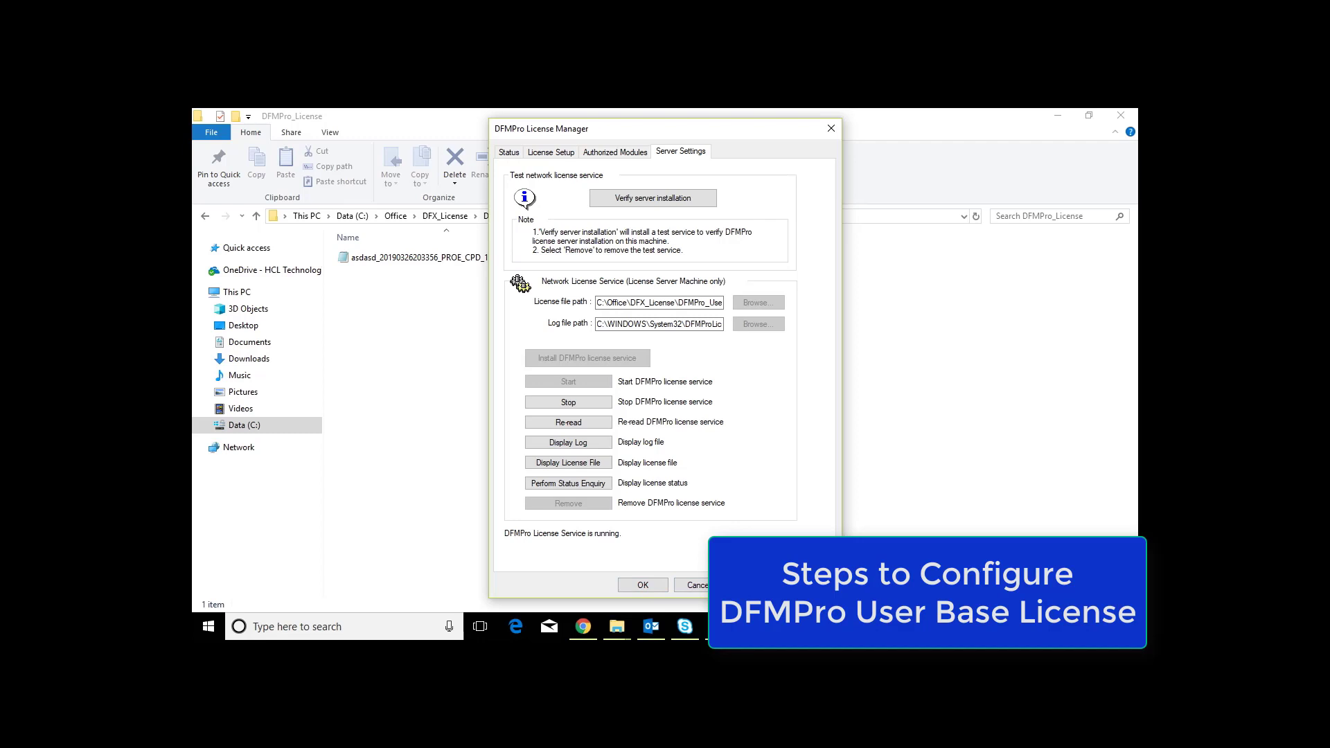
click(643, 585)
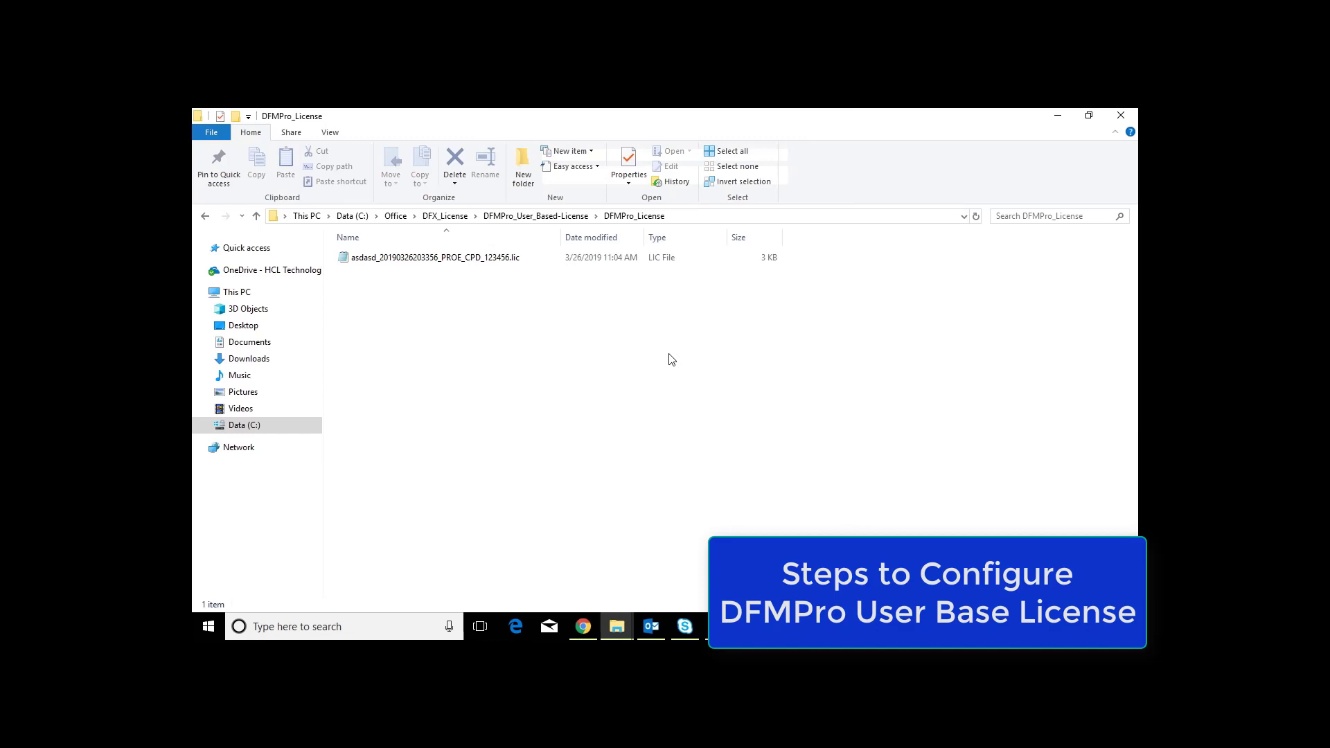
Step: Run the first DFMPro License Manager listed in the DFMPro program folder as administrator
click(209, 627)
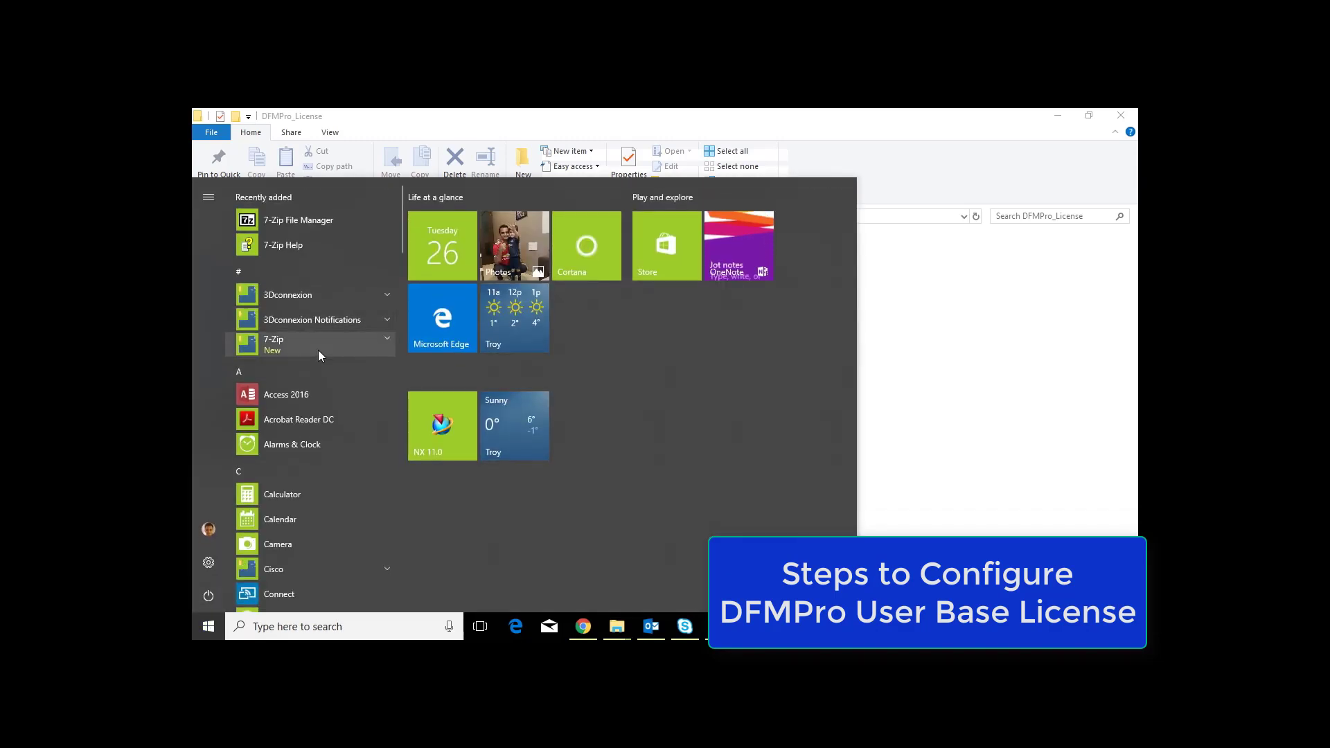
scroll(318, 350, down, 5)
click(319, 236)
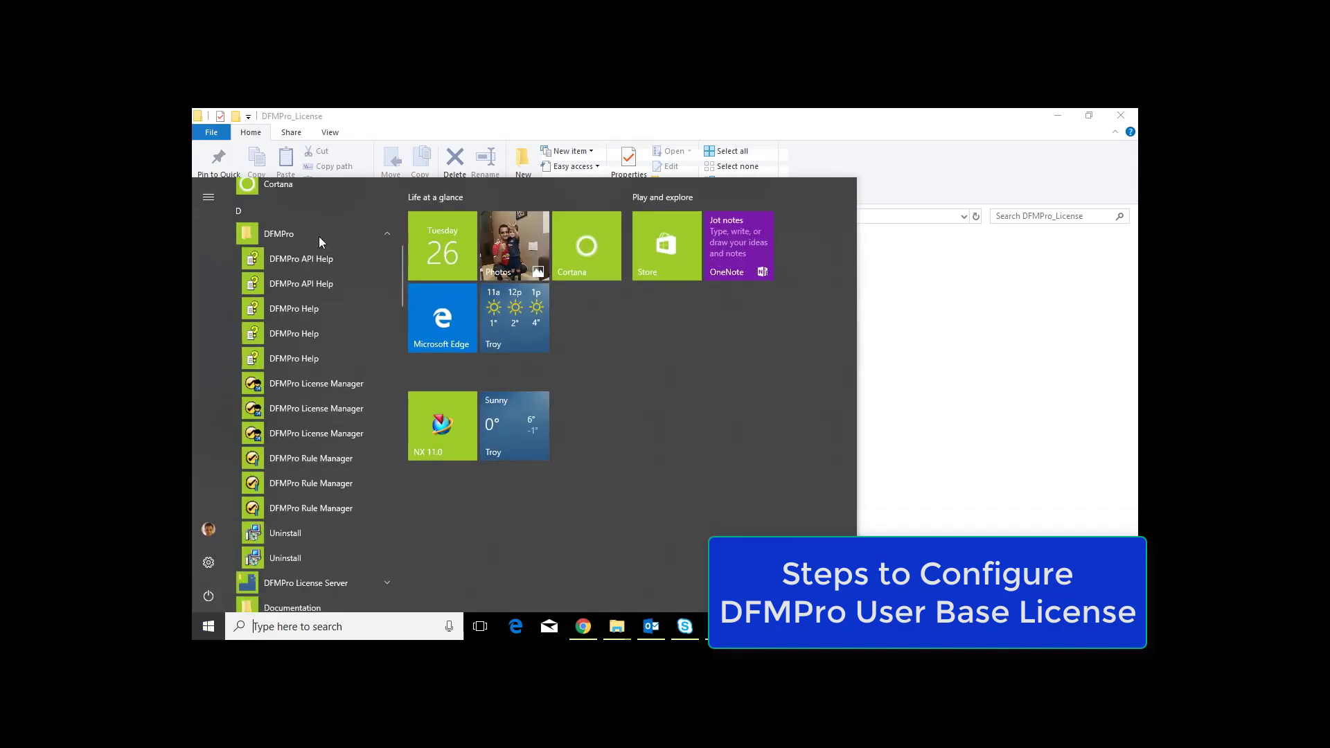
right_click(331, 384)
mouse_move(410, 427)
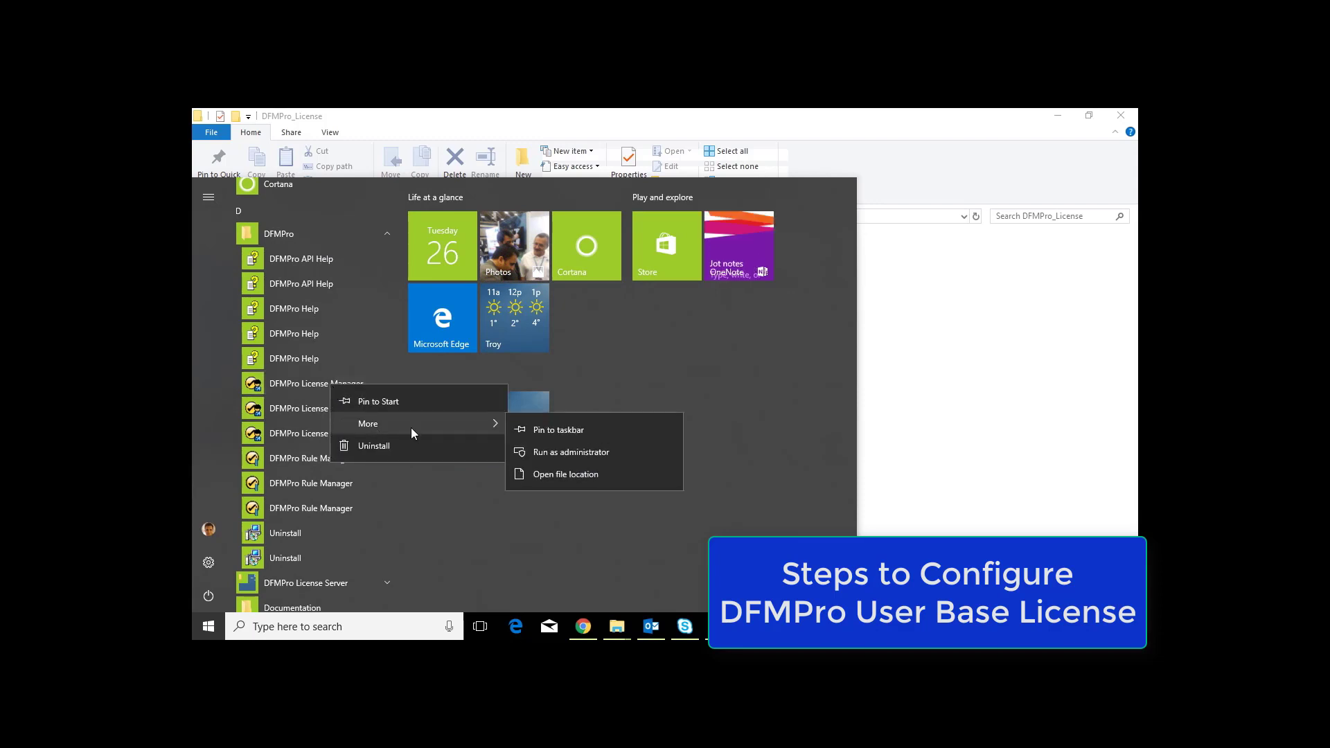
click(590, 452)
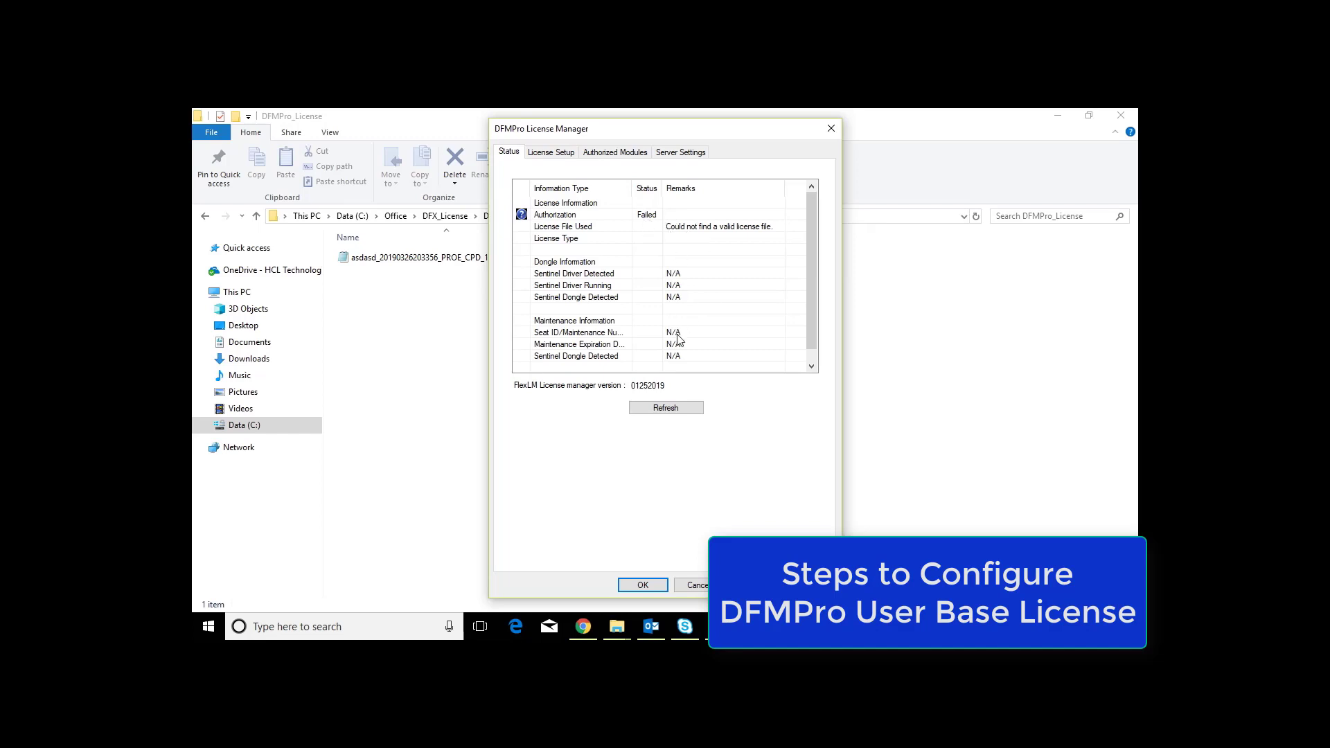
Step: Configure the FlexLM license as a network license with server host name LP-PC0S22YR and apply it
click(552, 152)
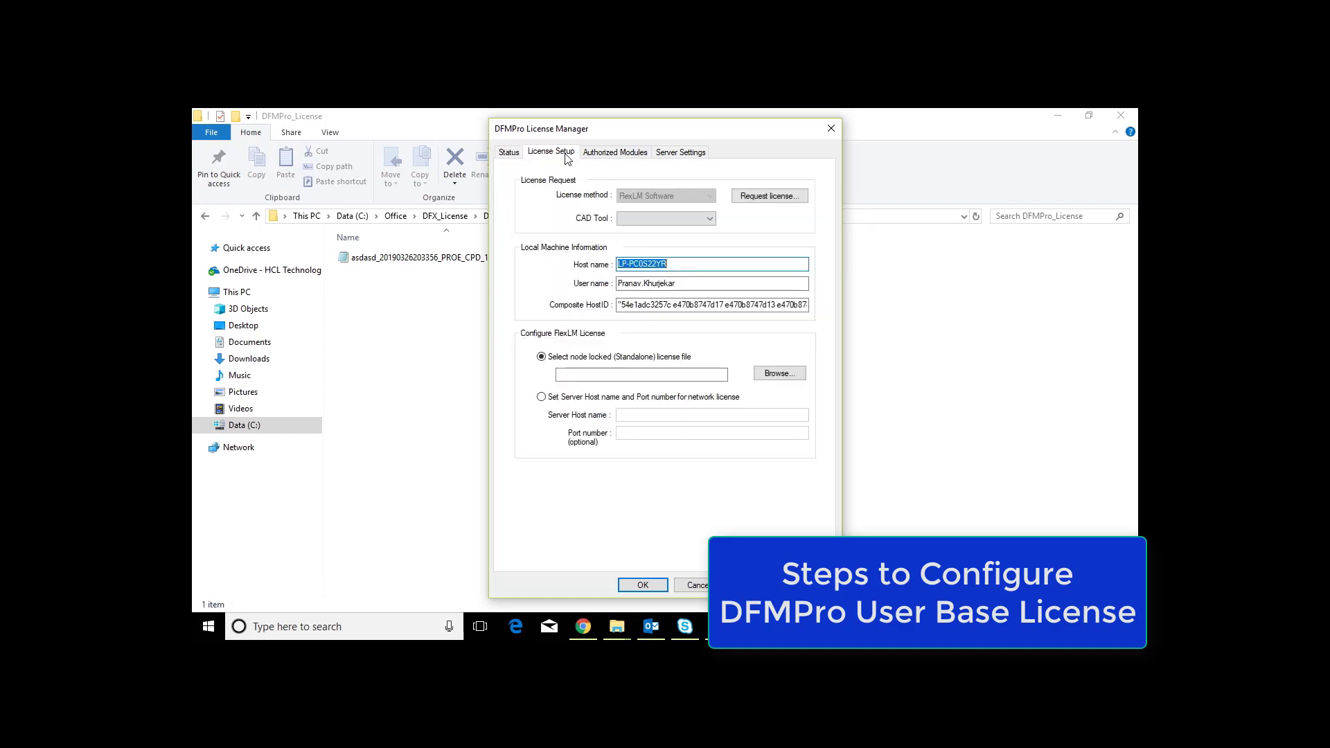
click(542, 398)
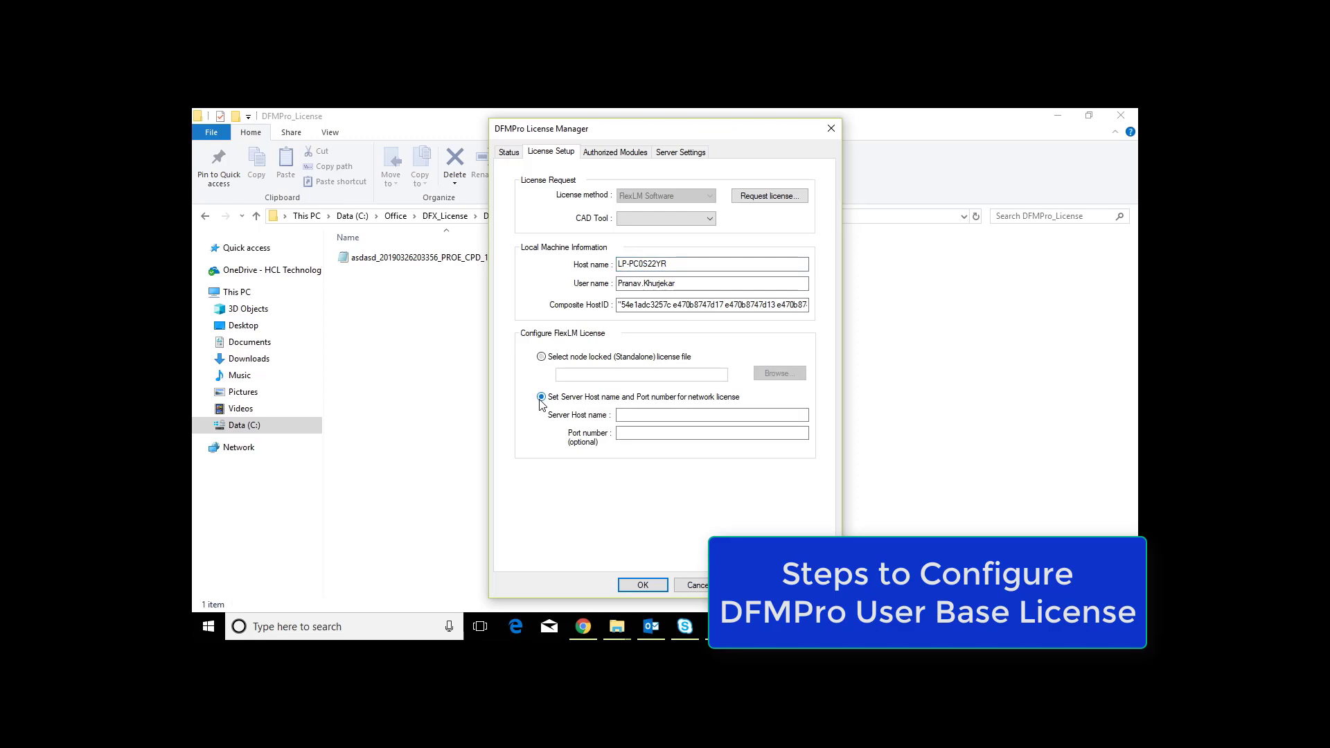
click(649, 416)
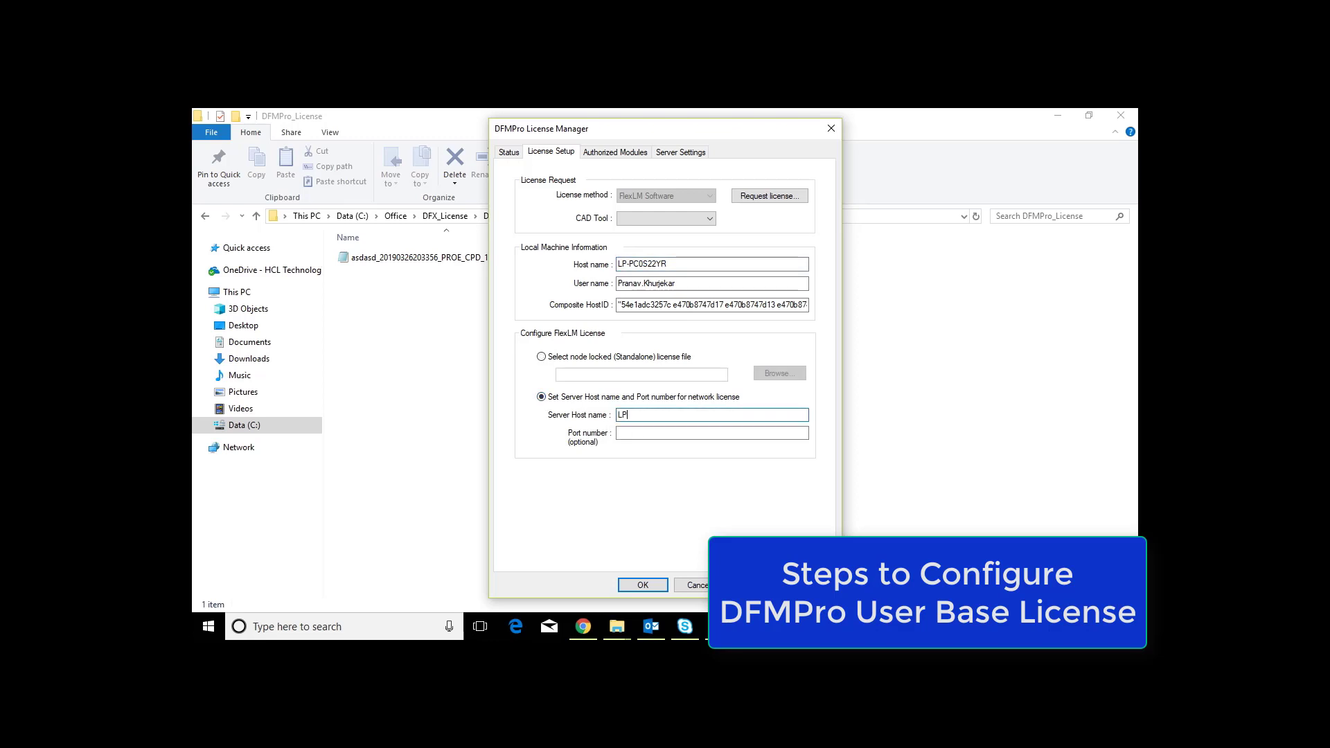
text(LP-PC0S22YR)
click(756, 586)
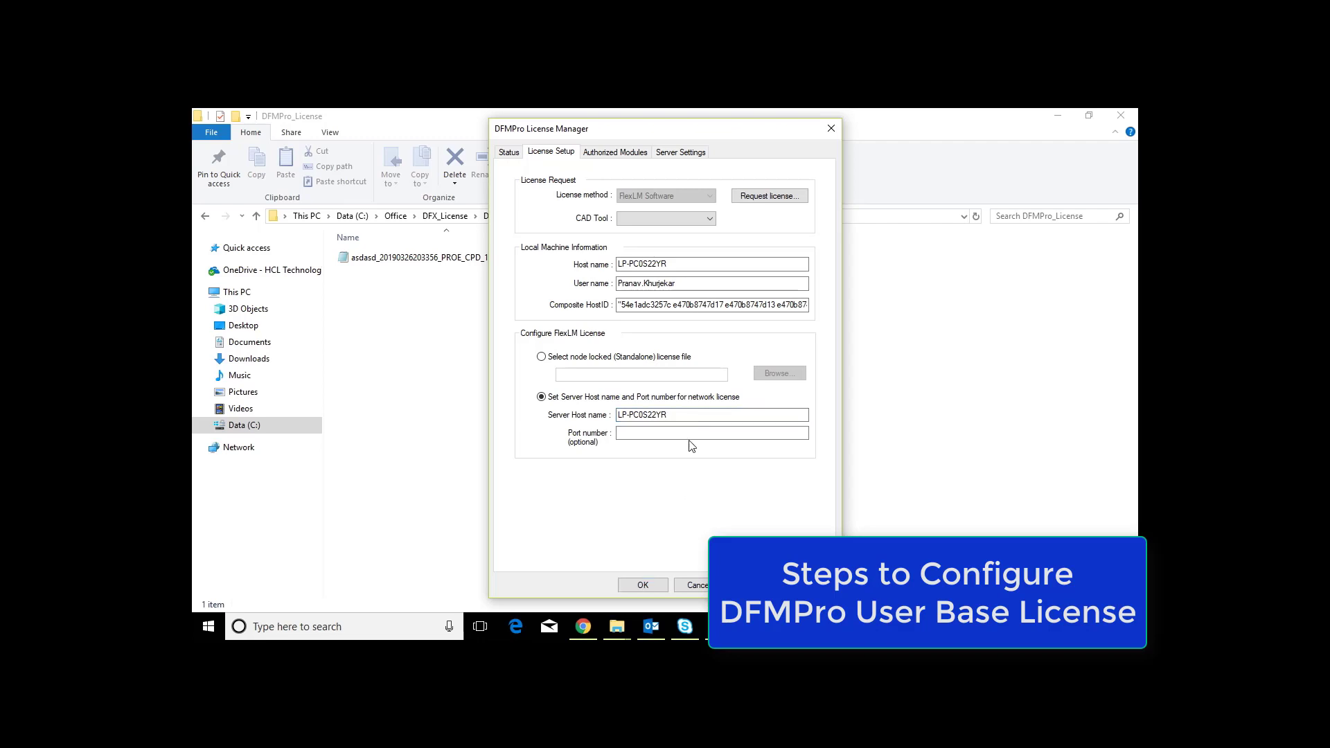
Step: Review the authorized modules with full feature names, license counts, license types and expiration dates
click(621, 155)
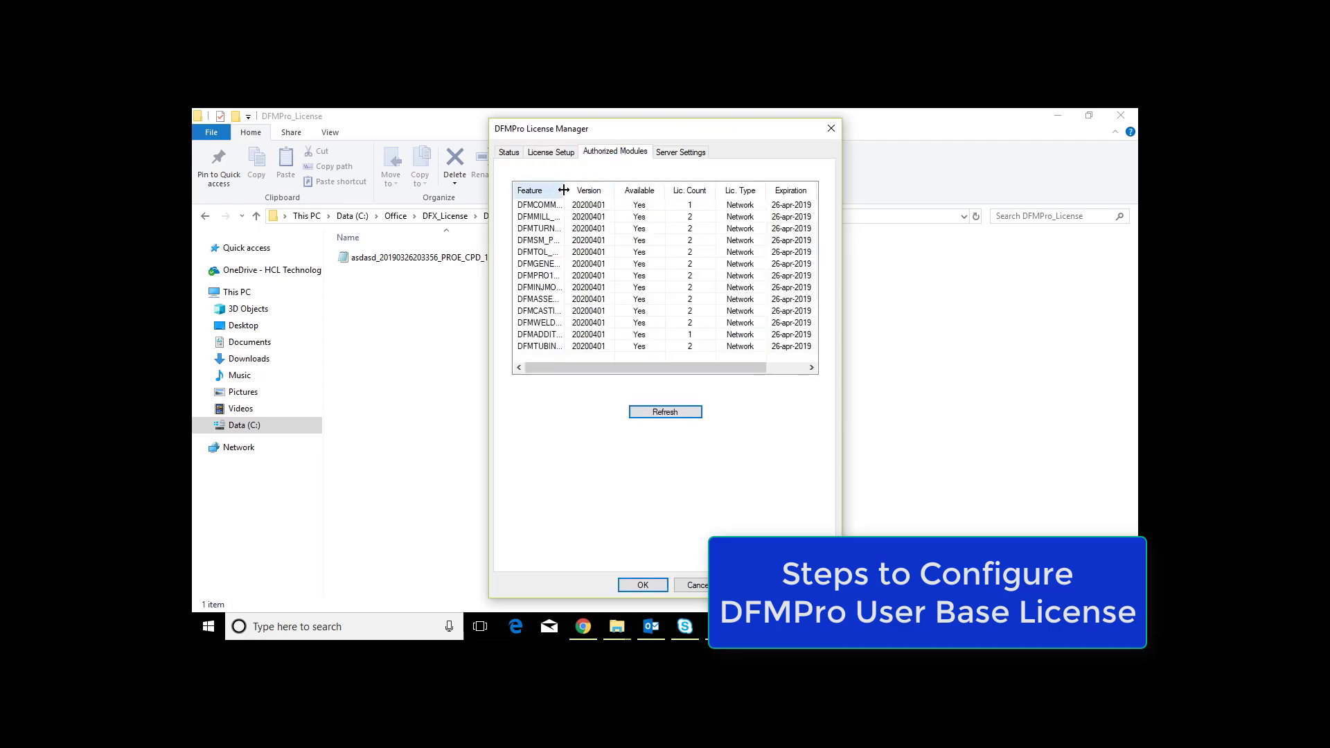
drag(563, 196, 609, 200)
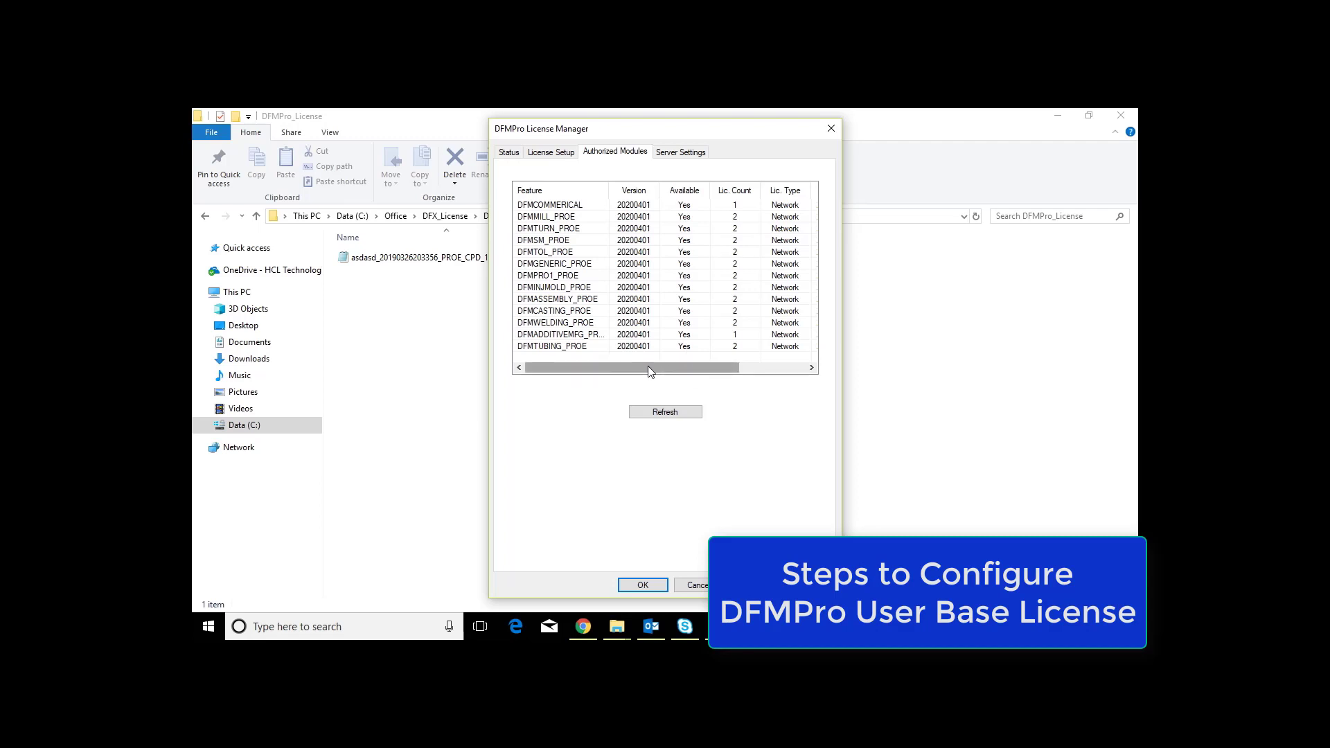
drag(647, 366, 713, 366)
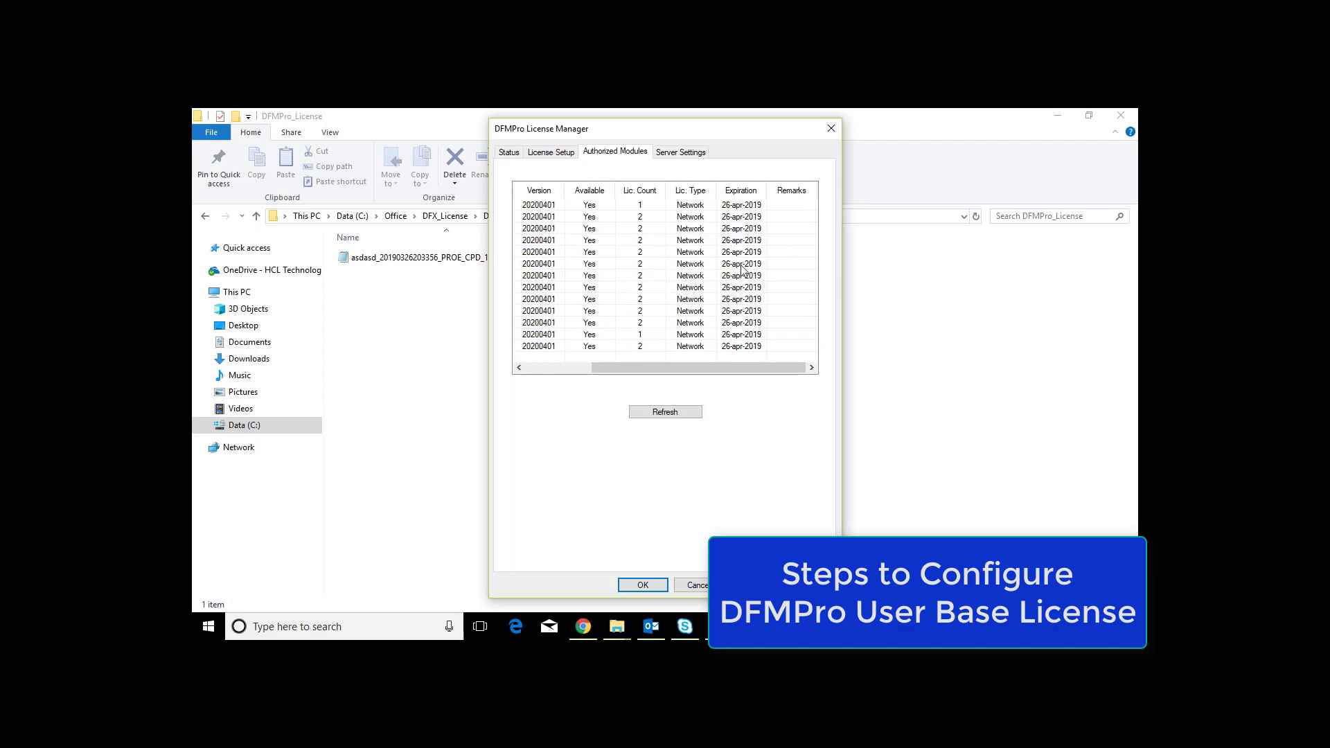
drag(703, 367, 636, 368)
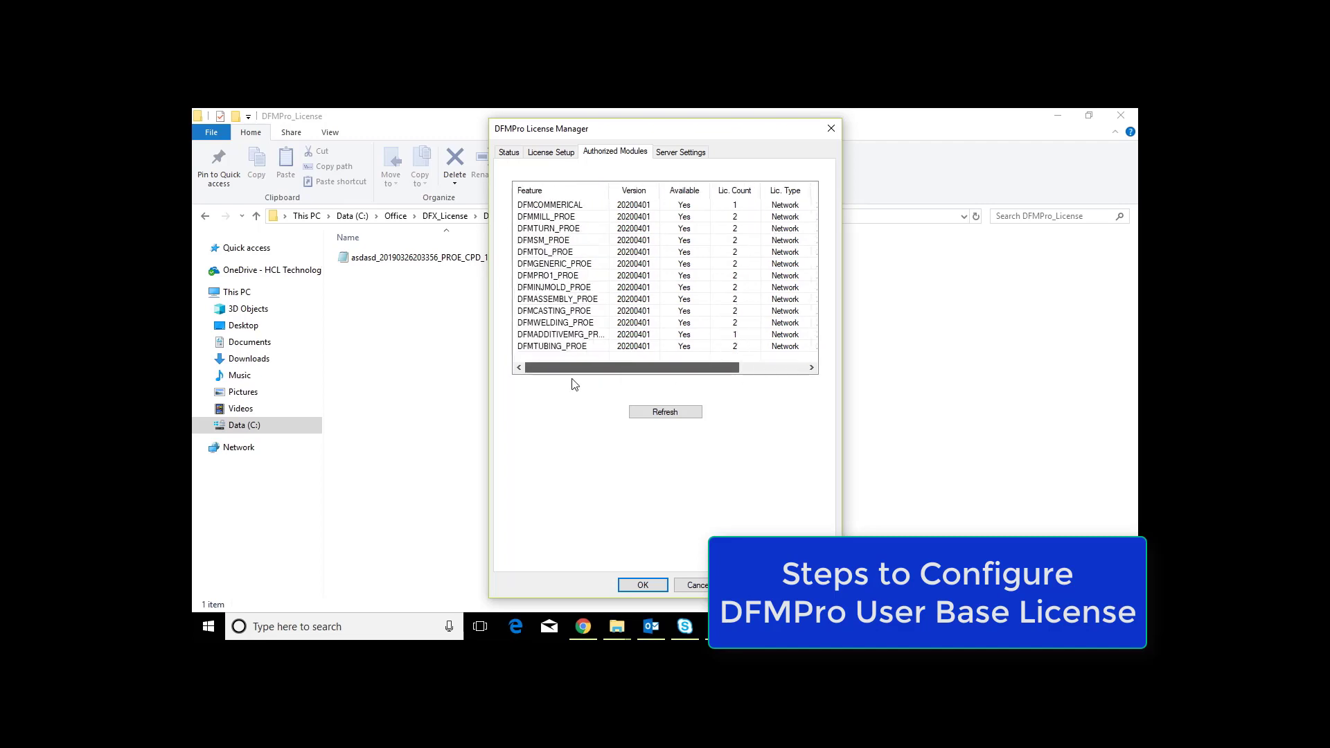
Step: Check the license authorization status with the Status column widened, and close the License Manager
click(510, 153)
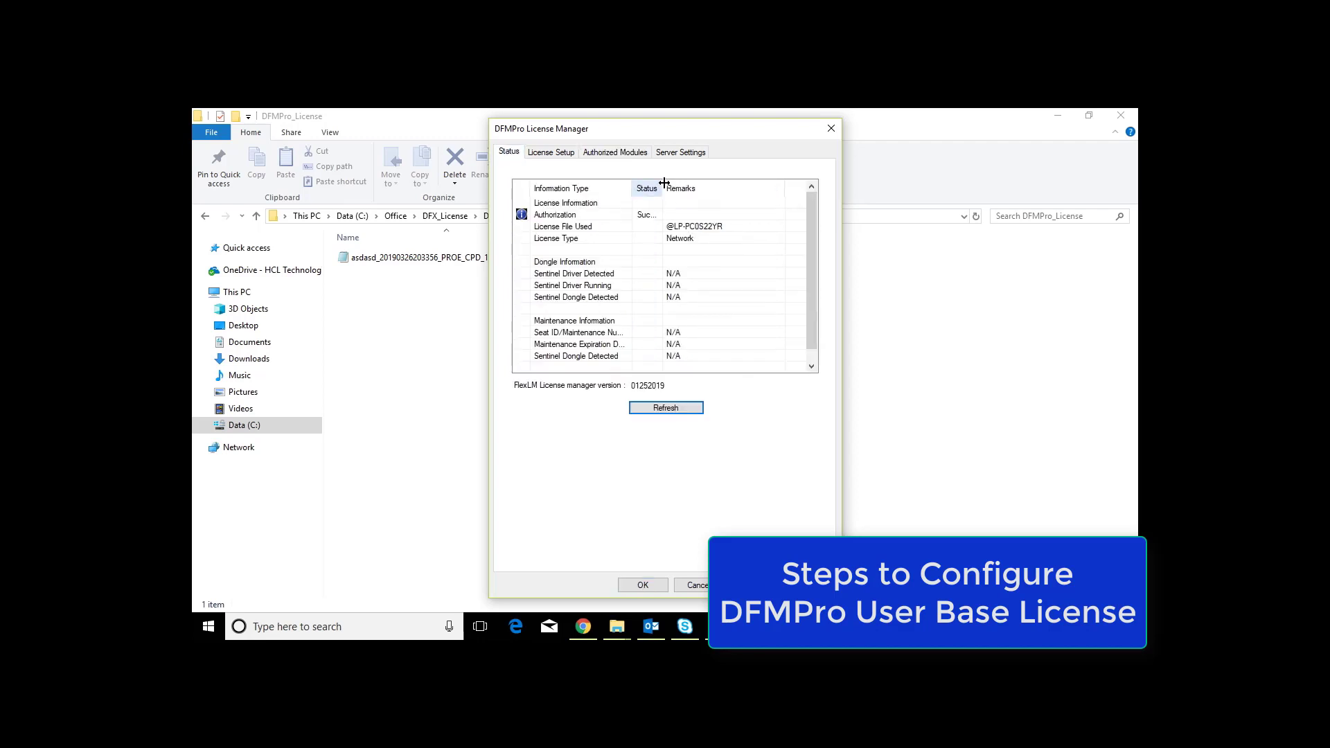
drag(664, 183, 719, 184)
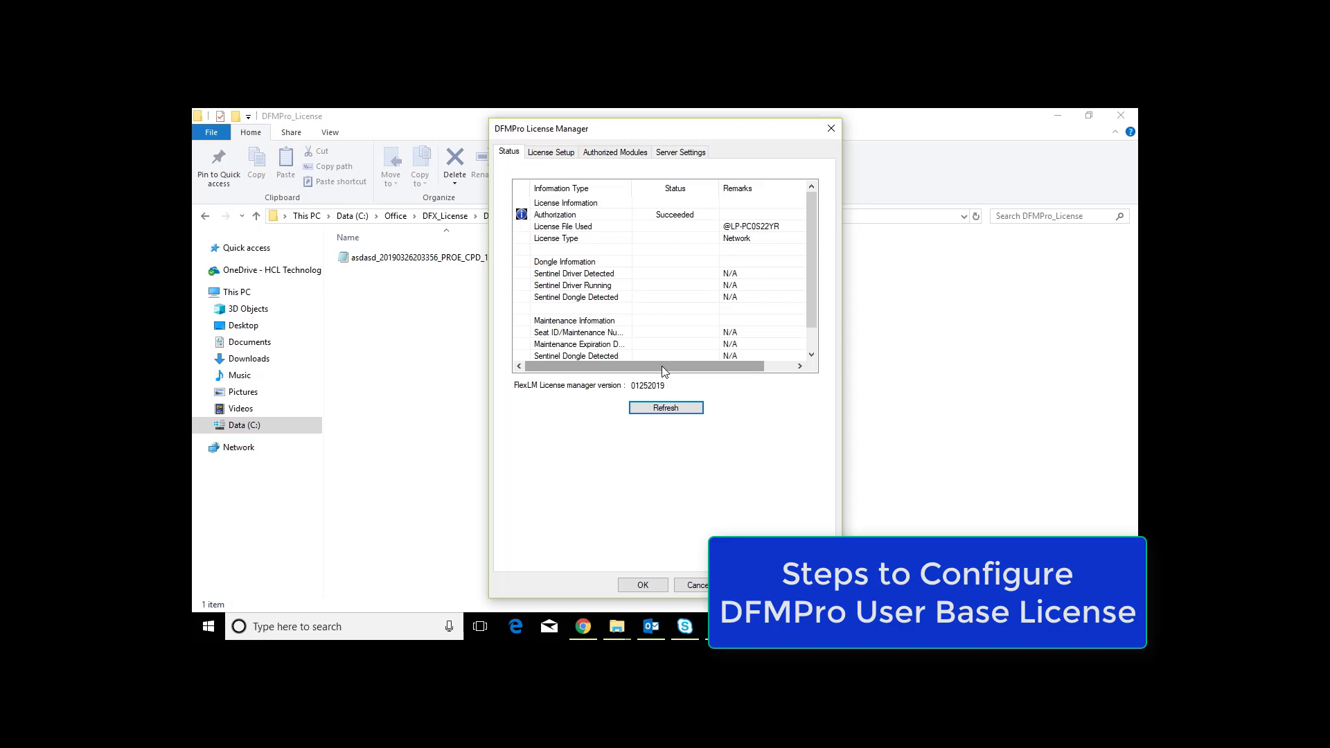
click(643, 585)
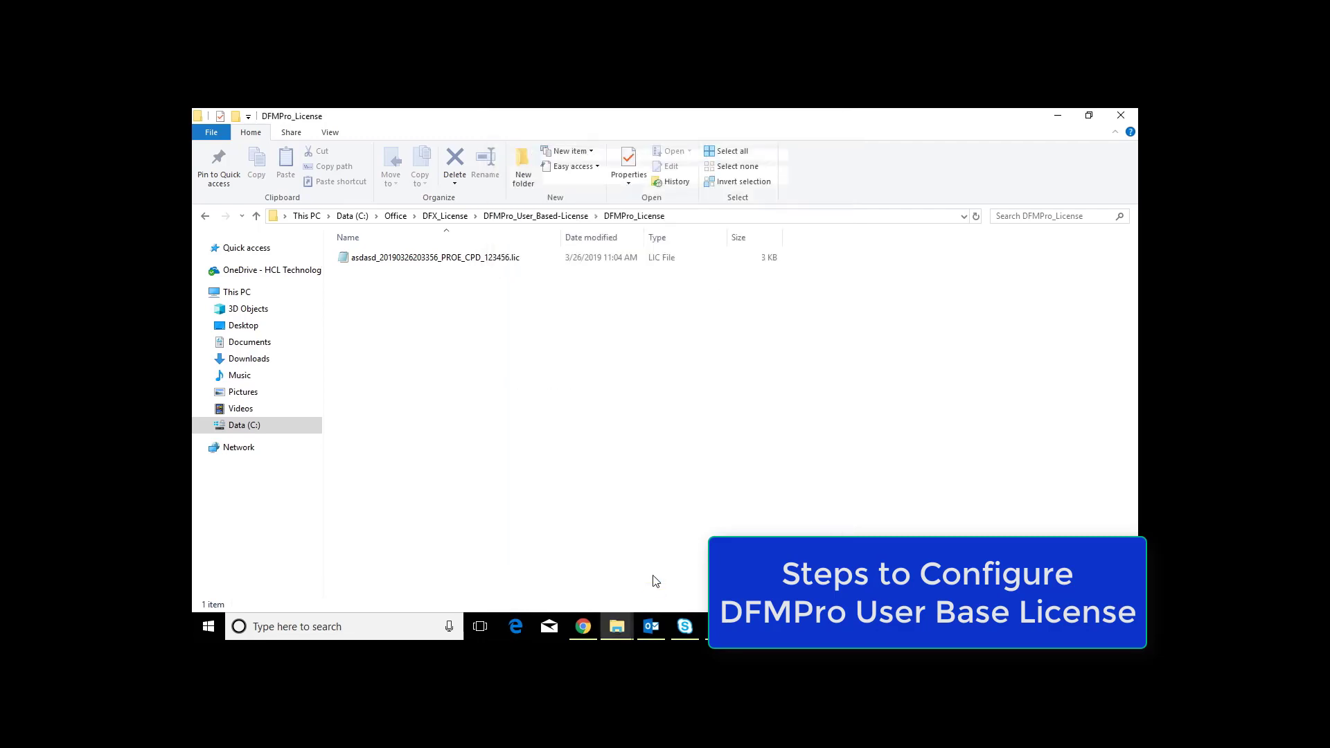
click(621, 137)
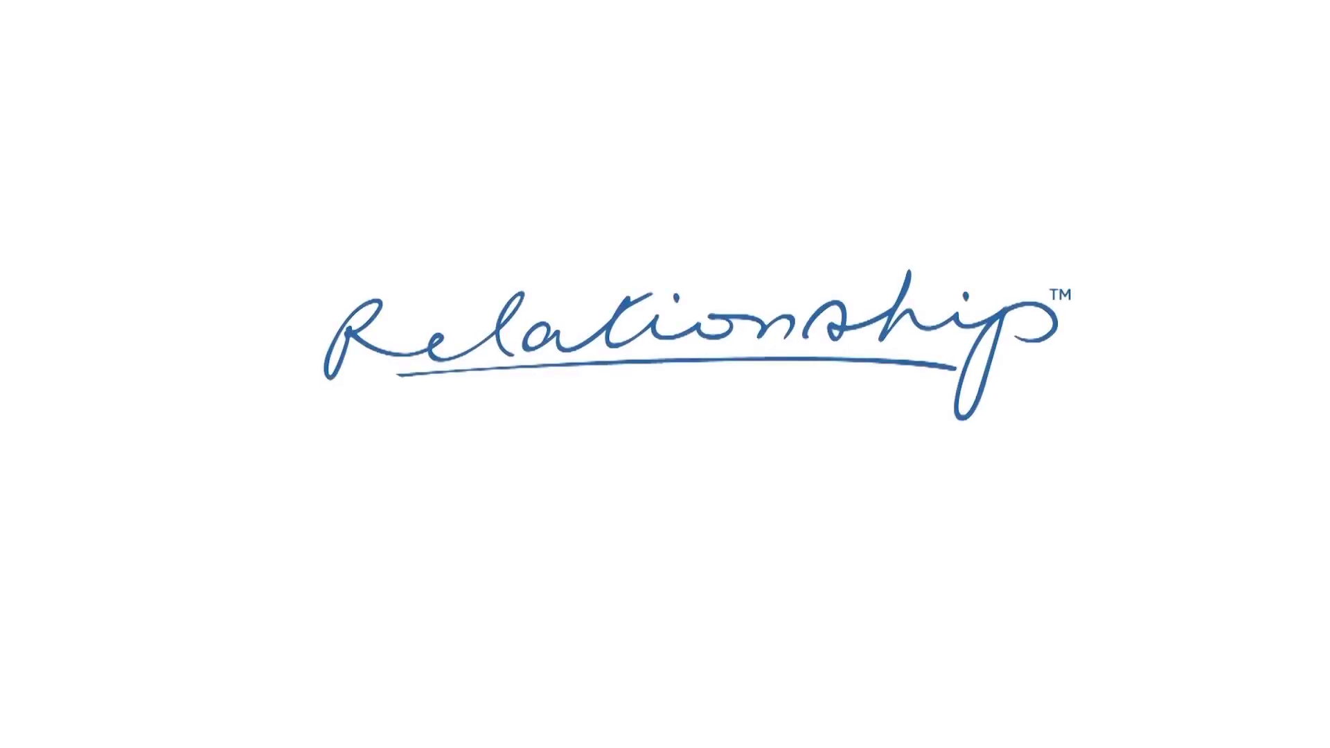